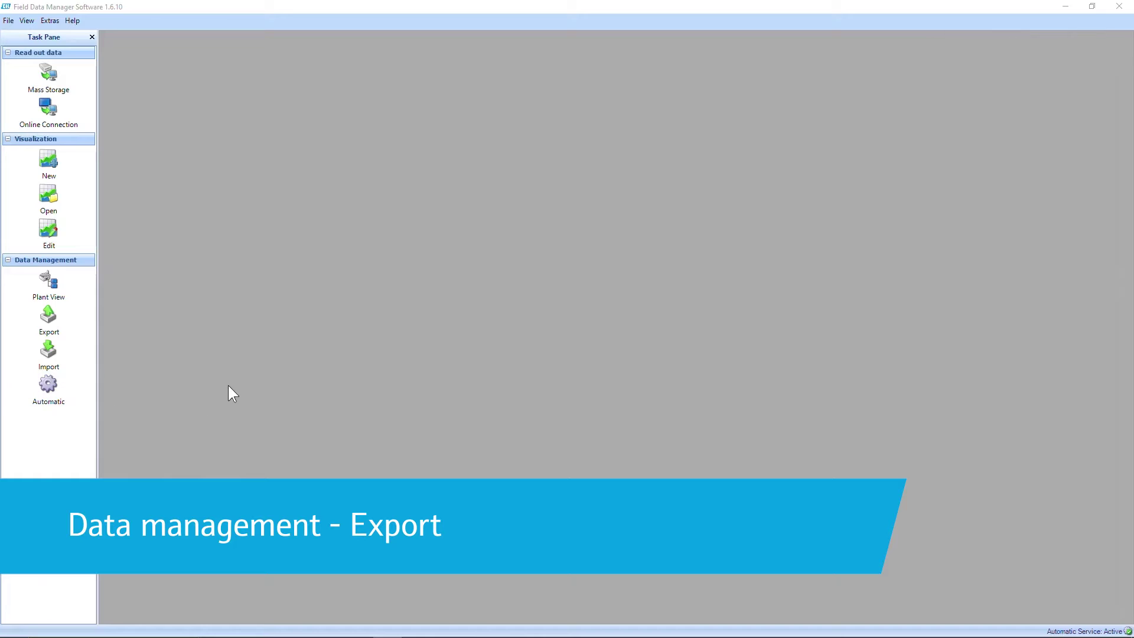
Step: Start the Export wizard with Binary files (*.fdm) as the output file type
{"action": "left_click", "coordinate": [83, 328]}
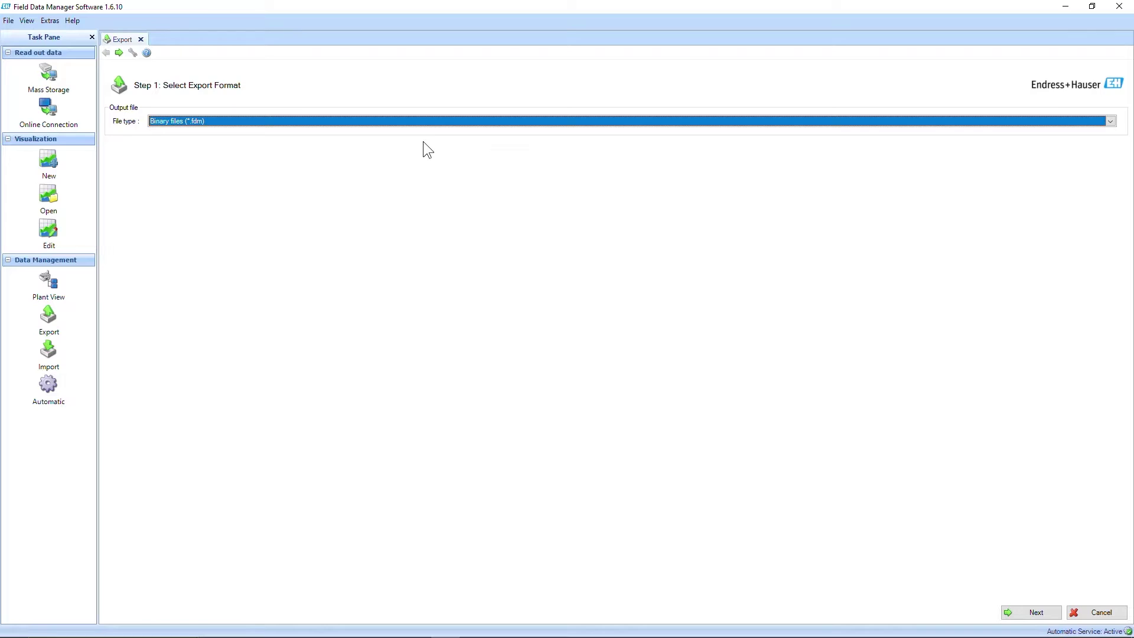
{"action": "left_click", "coordinate": [318, 121]}
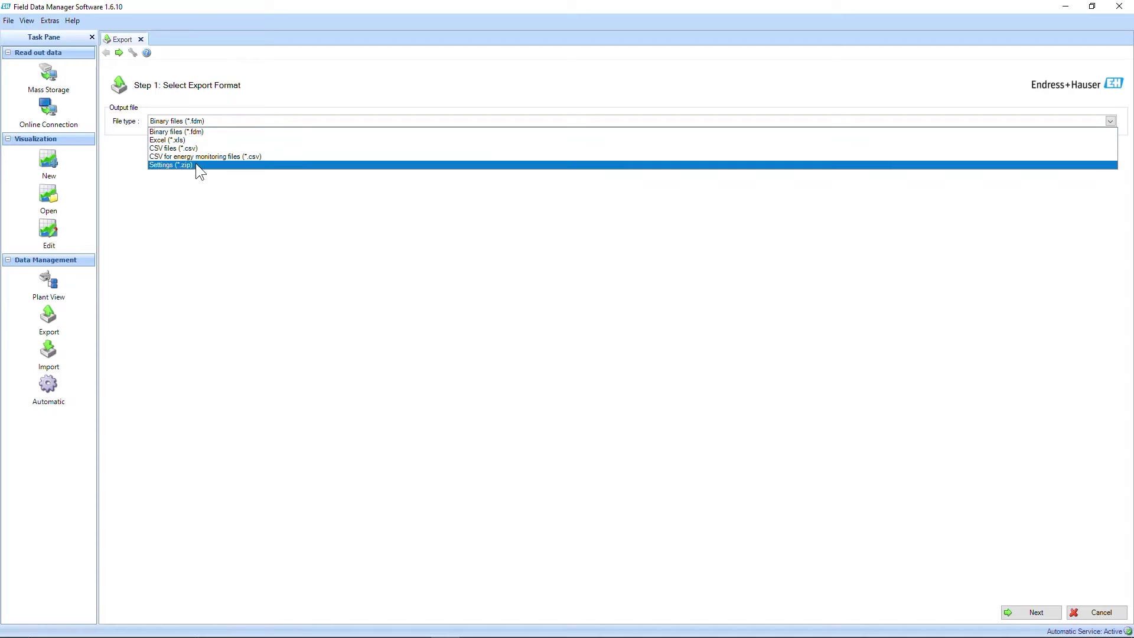
{"action": "left_click", "coordinate": [197, 134]}
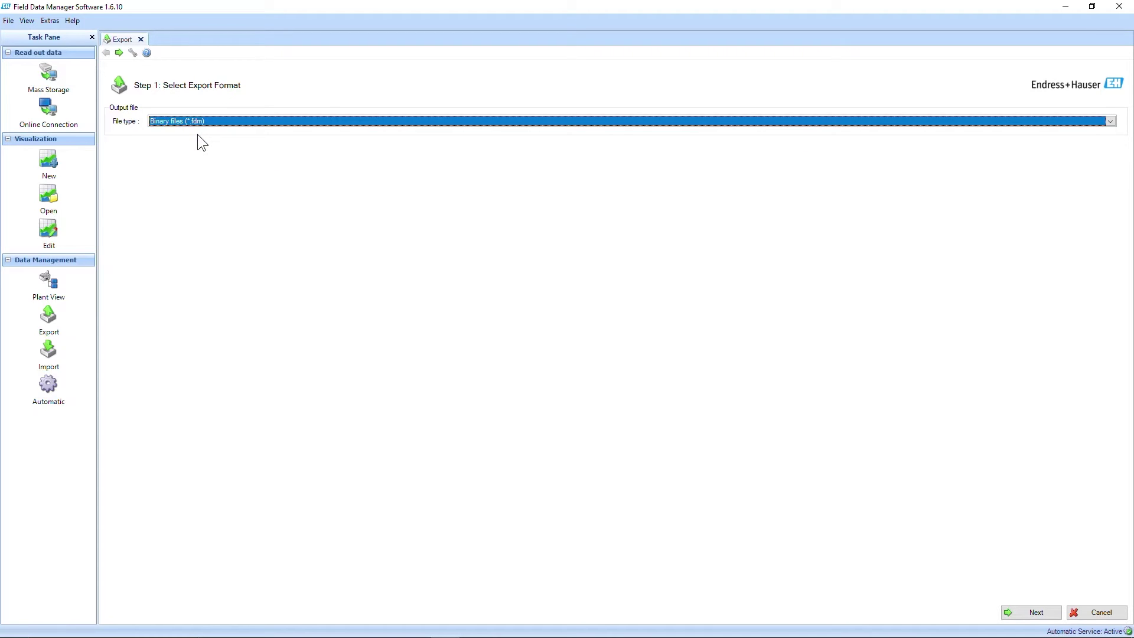
Step: Add the Memograph M RSG45 unit (Unit 1) to the export selection and continue to the time slot
{"action": "left_click", "coordinate": [1036, 613]}
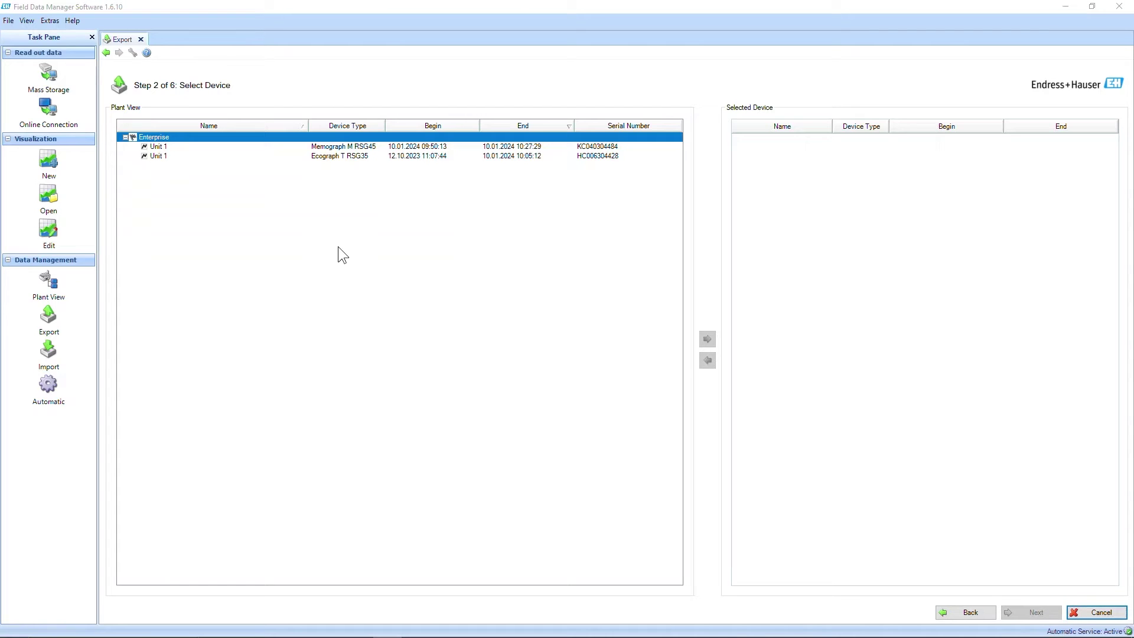
{"action": "left_click", "coordinate": [188, 149]}
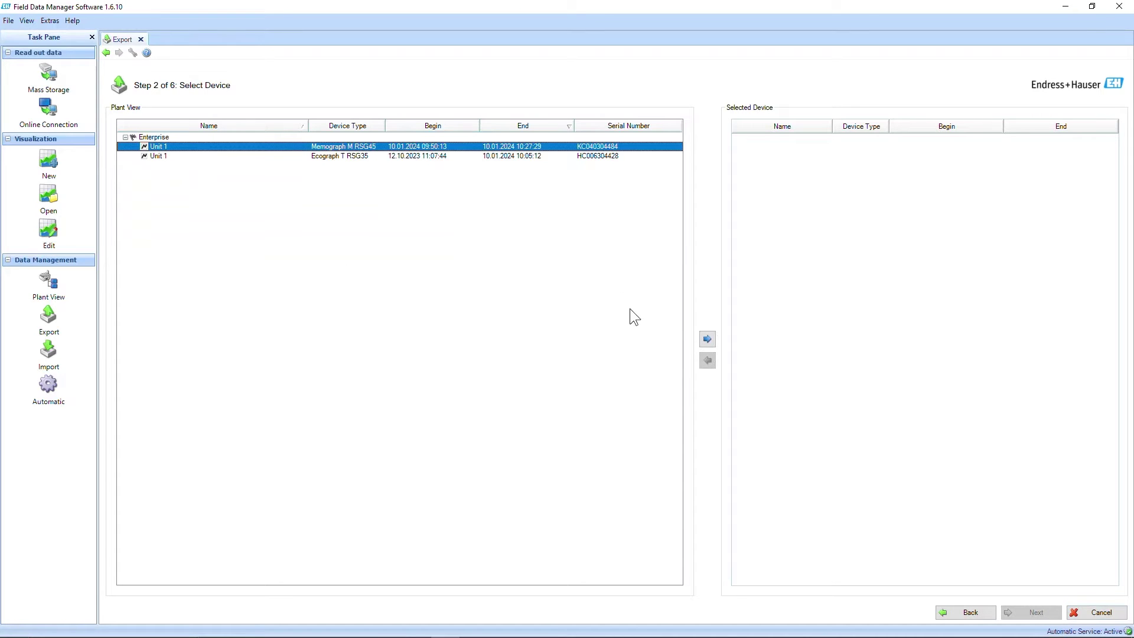
{"action": "left_click", "coordinate": [707, 338]}
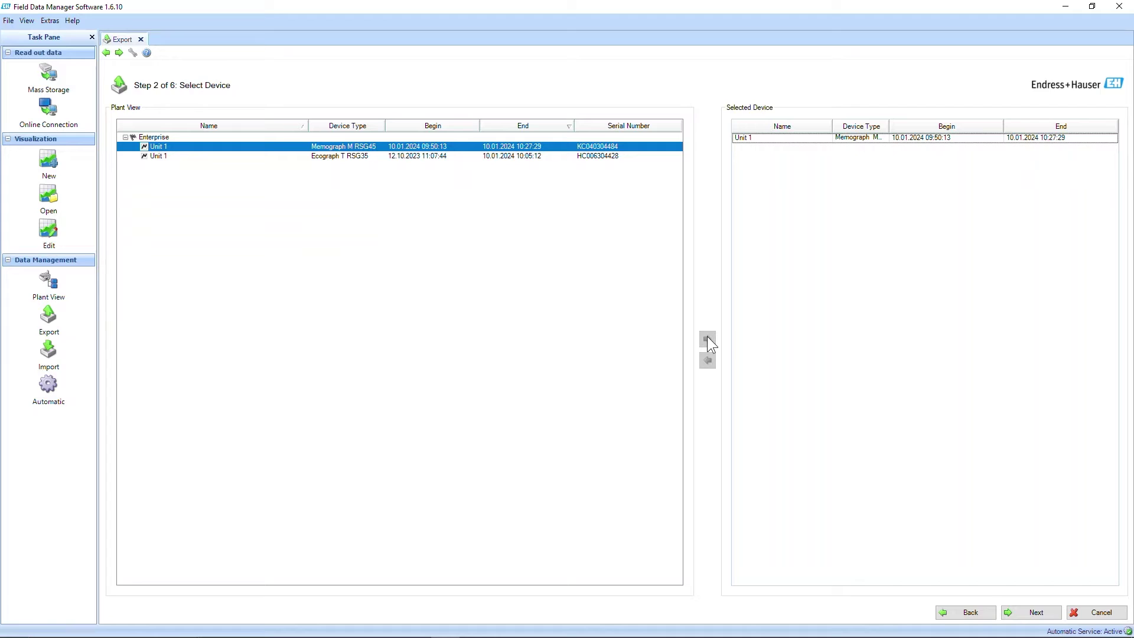
{"action": "left_click", "coordinate": [1038, 613]}
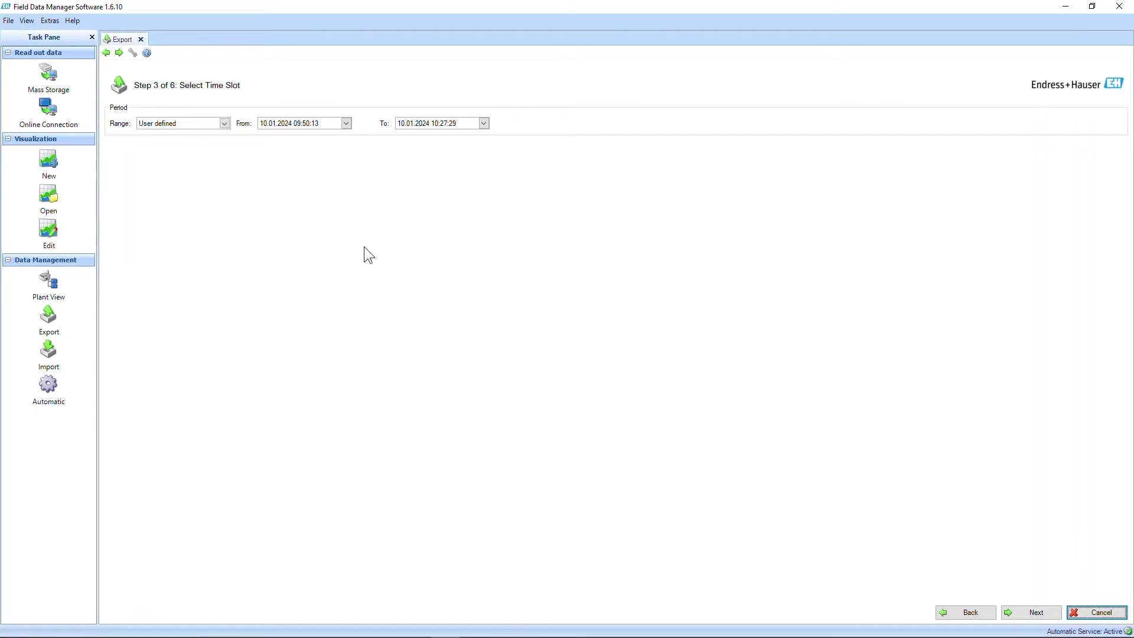
Step: Accept the 10.01.2024 09:50:13–10:27:29 time slot and browse for the export file location
{"action": "left_click", "coordinate": [1028, 614]}
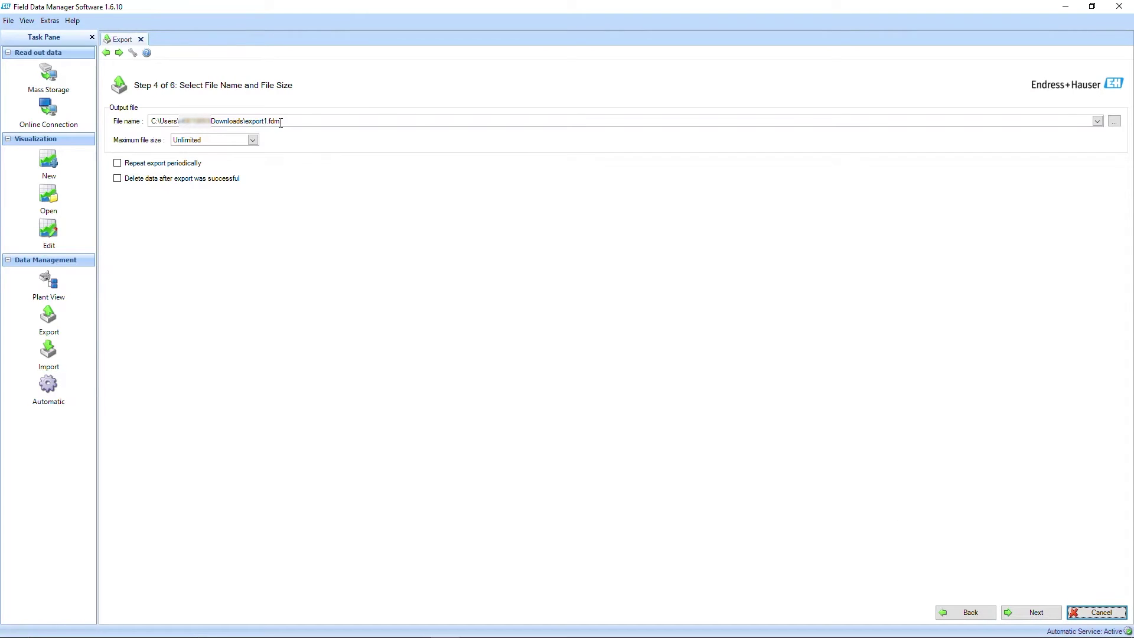
{"action": "left_click", "coordinate": [1113, 120]}
{"action": "type", "text": "HowTo_FDM_export"}
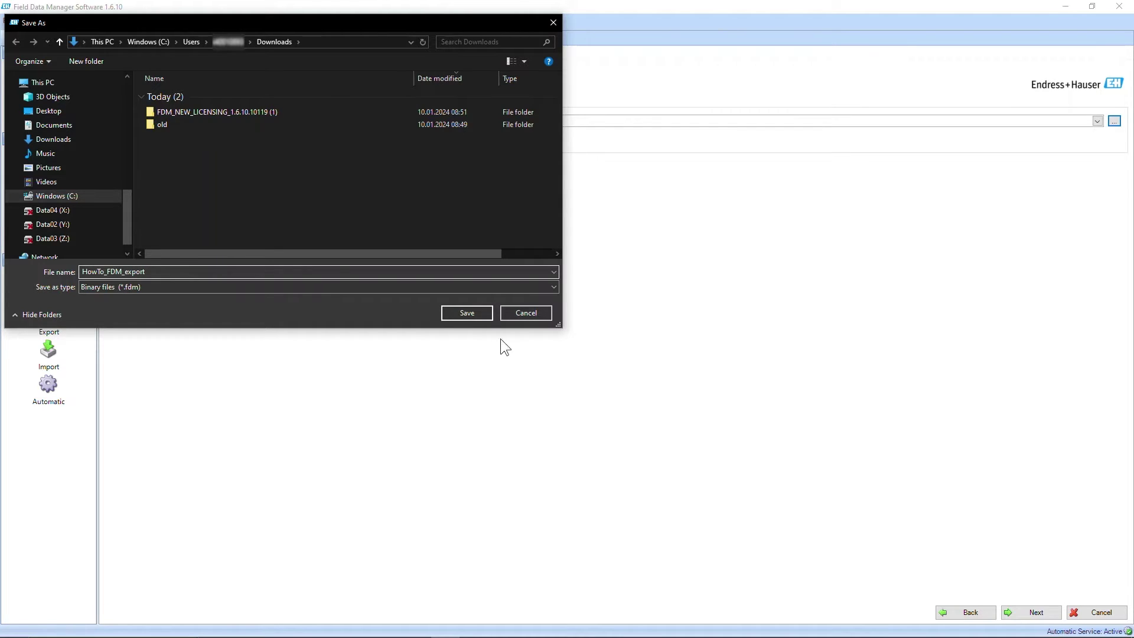
Step: Save the export as HowTo_FDM_export.fdm in Downloads
{"action": "left_click", "coordinate": [457, 315]}
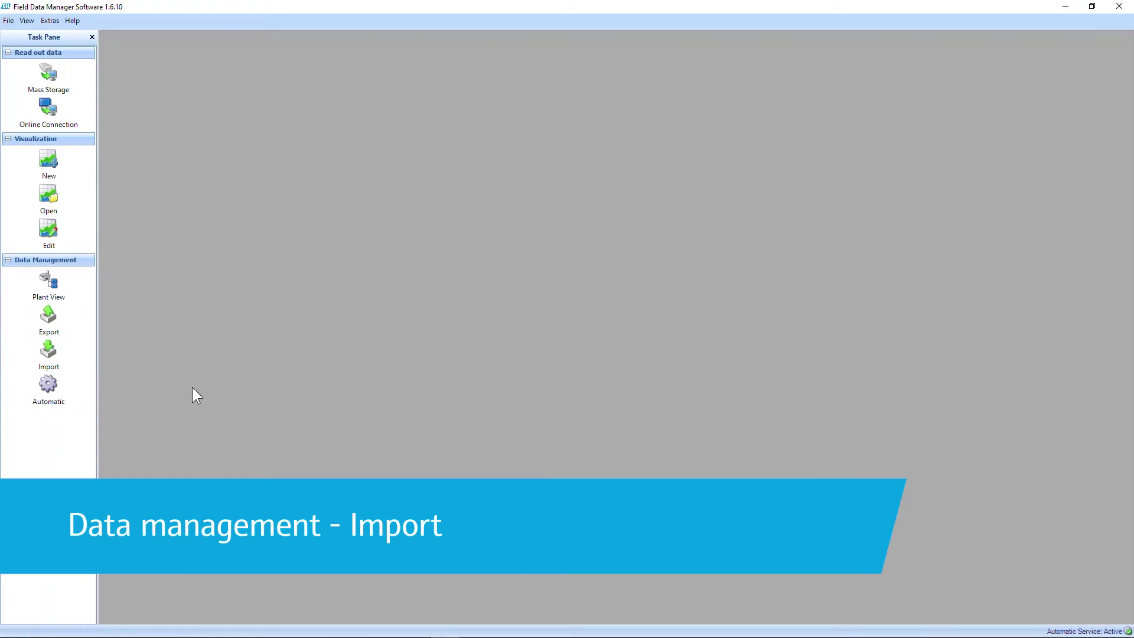
Step: Start the Import wizard and select HowTo_FDM_export.fdm from Downloads as the source file
{"action": "left_click", "coordinate": [70, 355]}
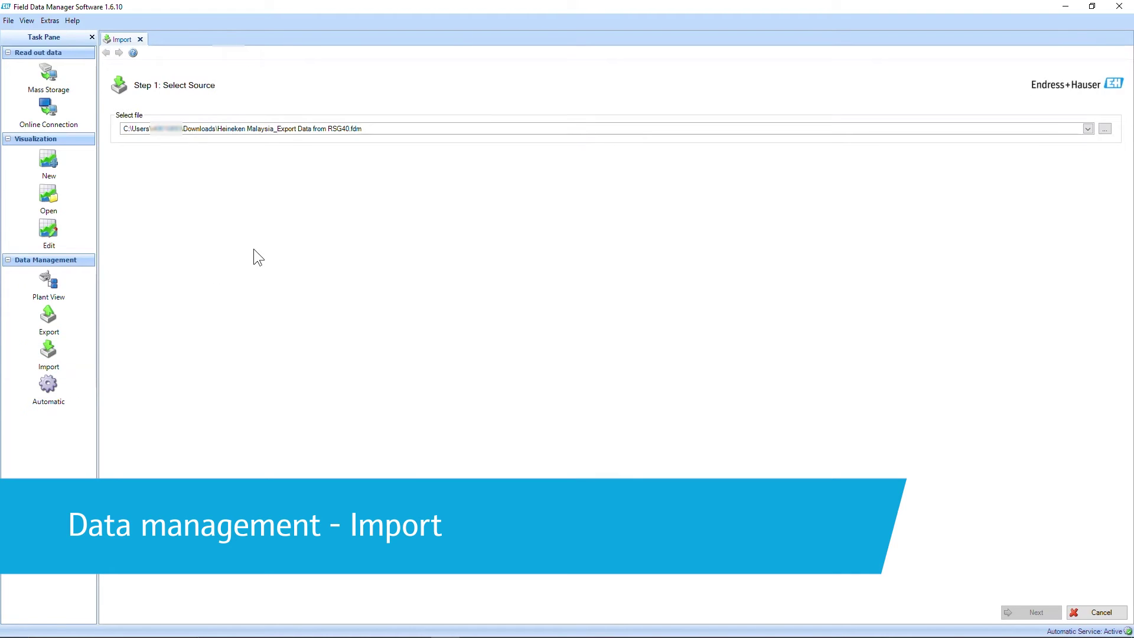
{"action": "left_click", "coordinate": [1105, 130]}
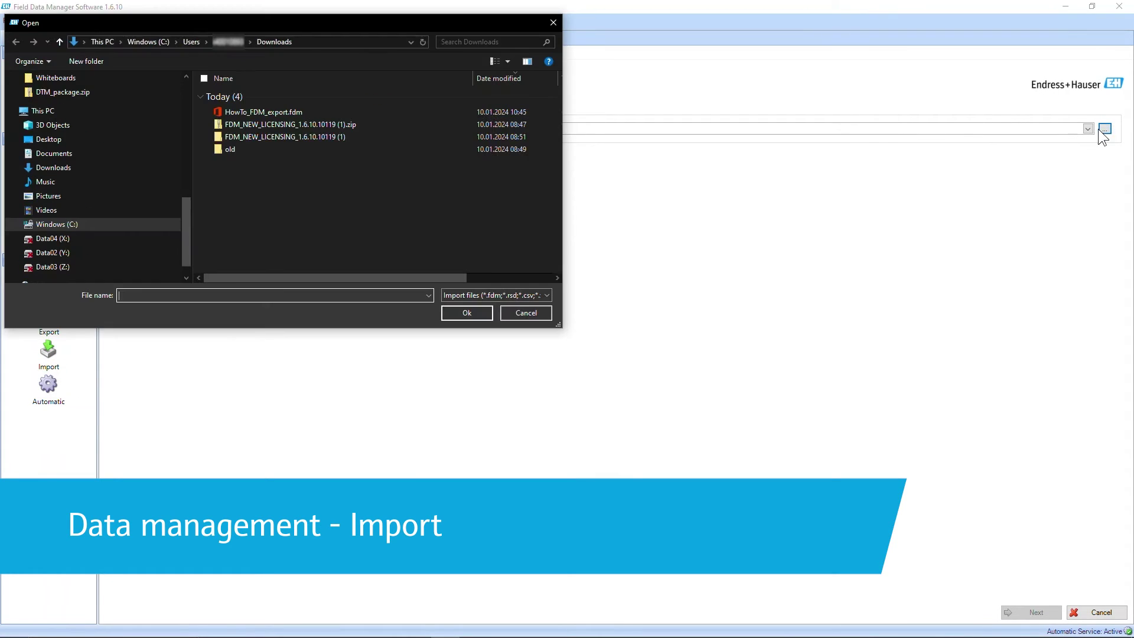
{"action": "left_click", "coordinate": [293, 111]}
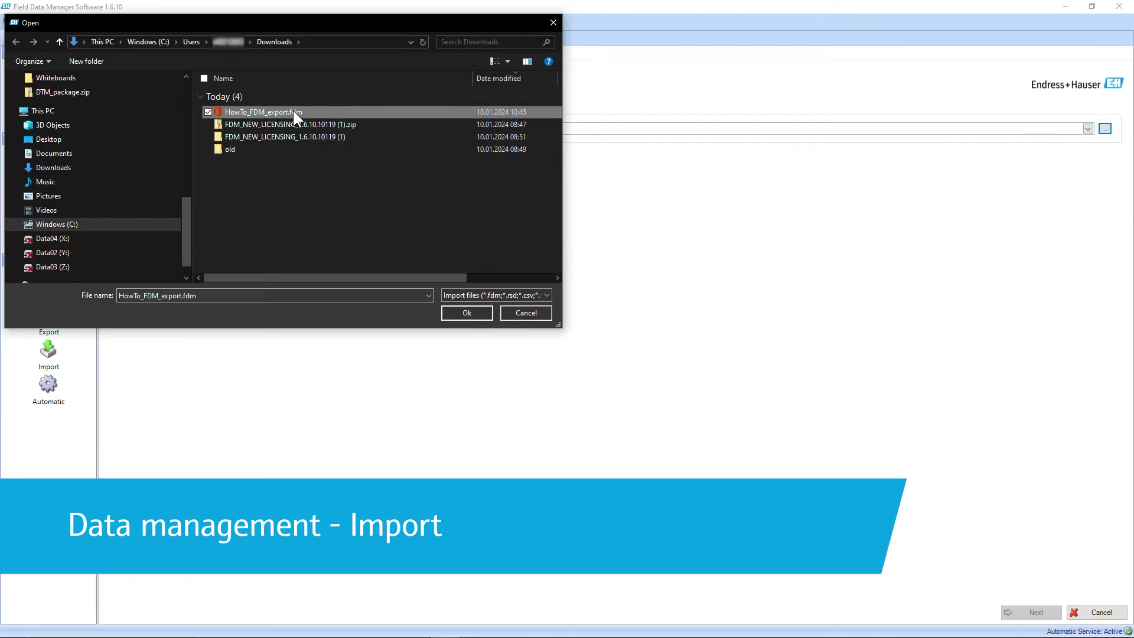
{"action": "left_click", "coordinate": [477, 313]}
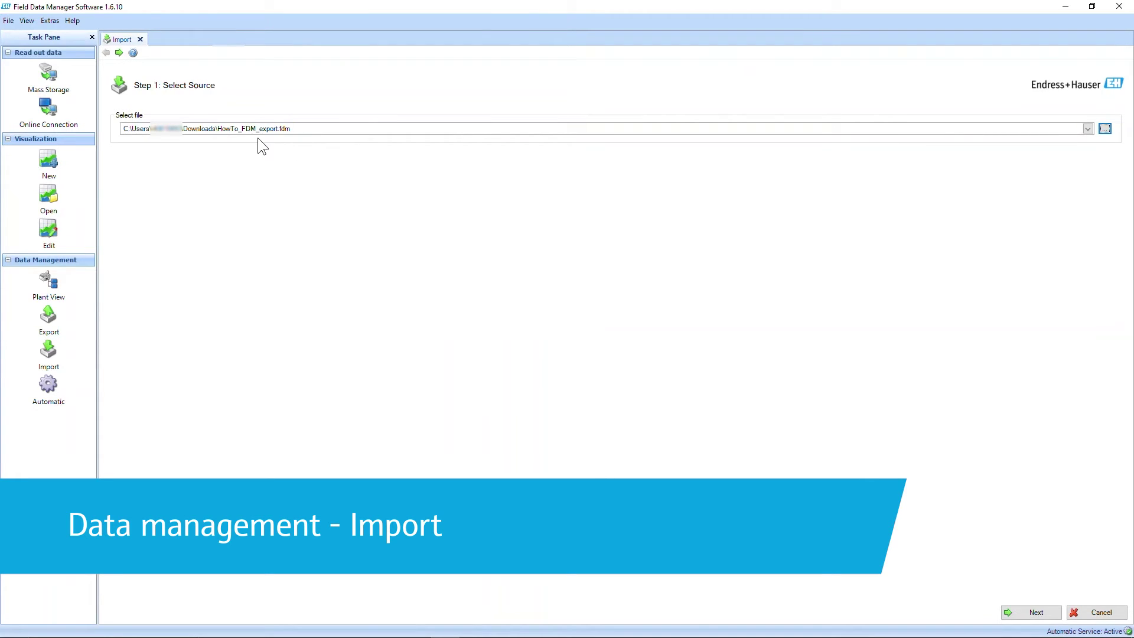
Step: Import HowTo_FDM_export.fdm until the progress reaches 100% and finishes successfully
{"action": "left_click", "coordinate": [1019, 614]}
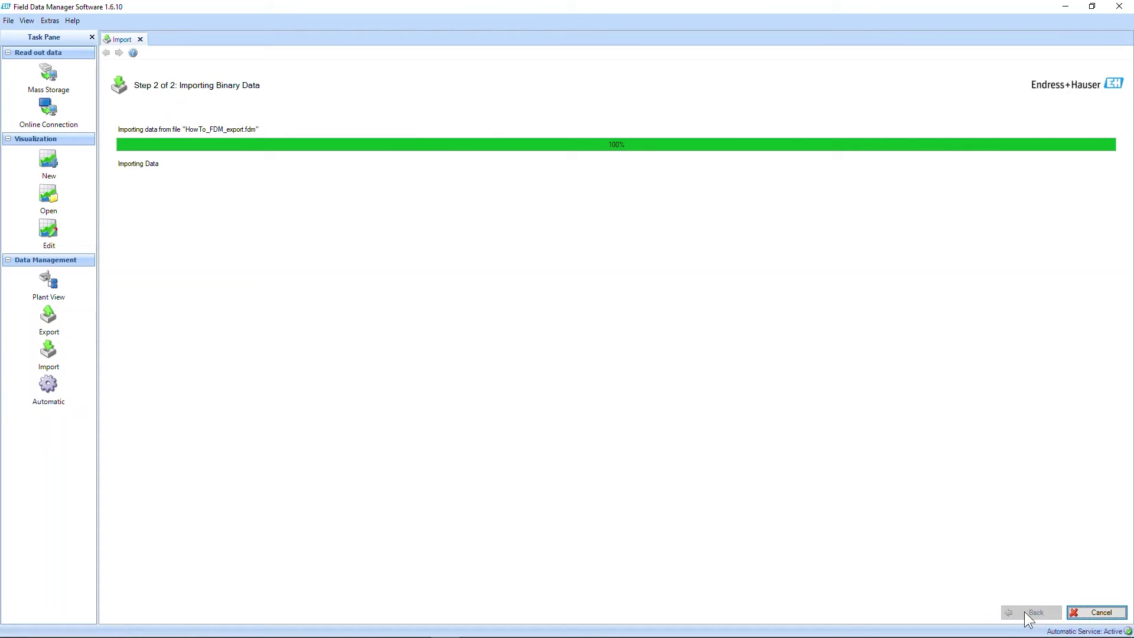
{"action": "left_click", "coordinate": [159, 164]}
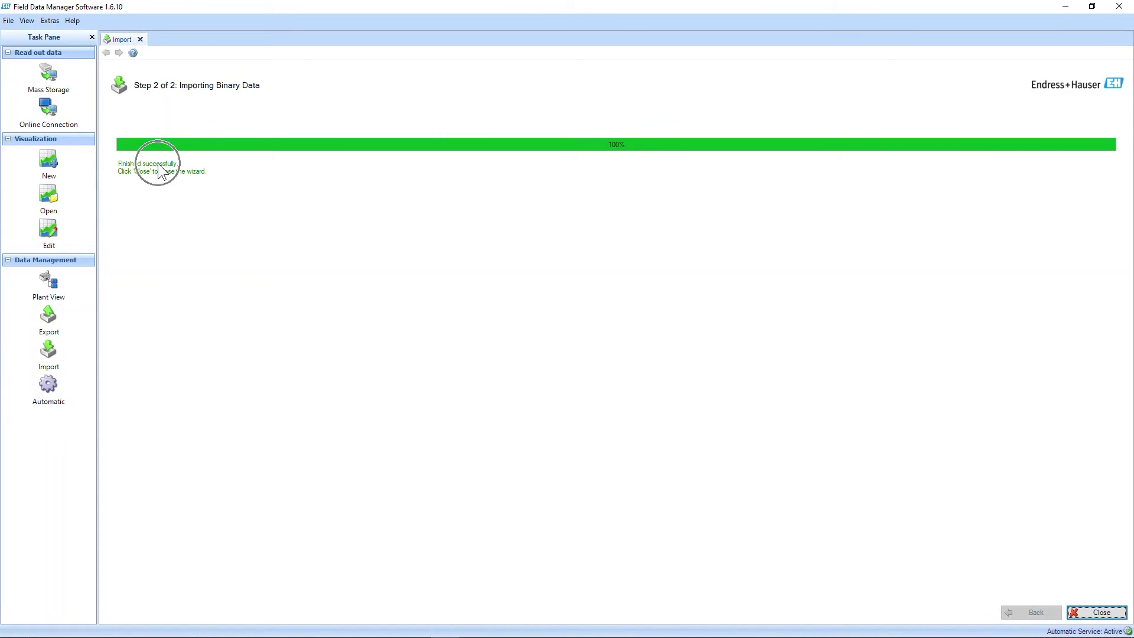